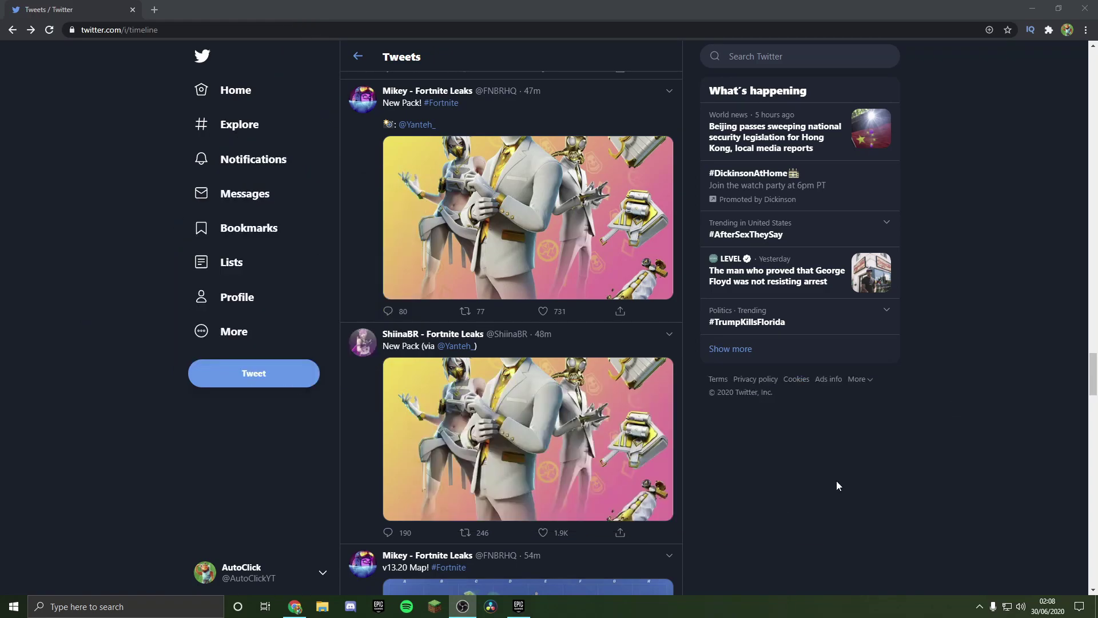
View the New Pack image, then both Thor incoming photos, full size.
left_click(557, 250)
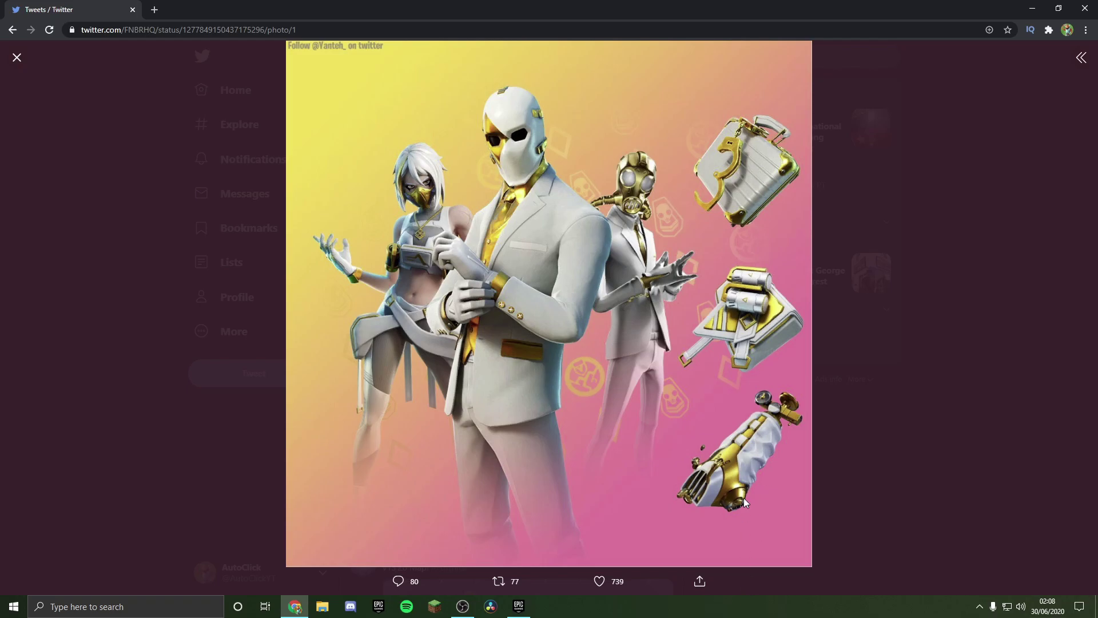
left_click(916, 257)
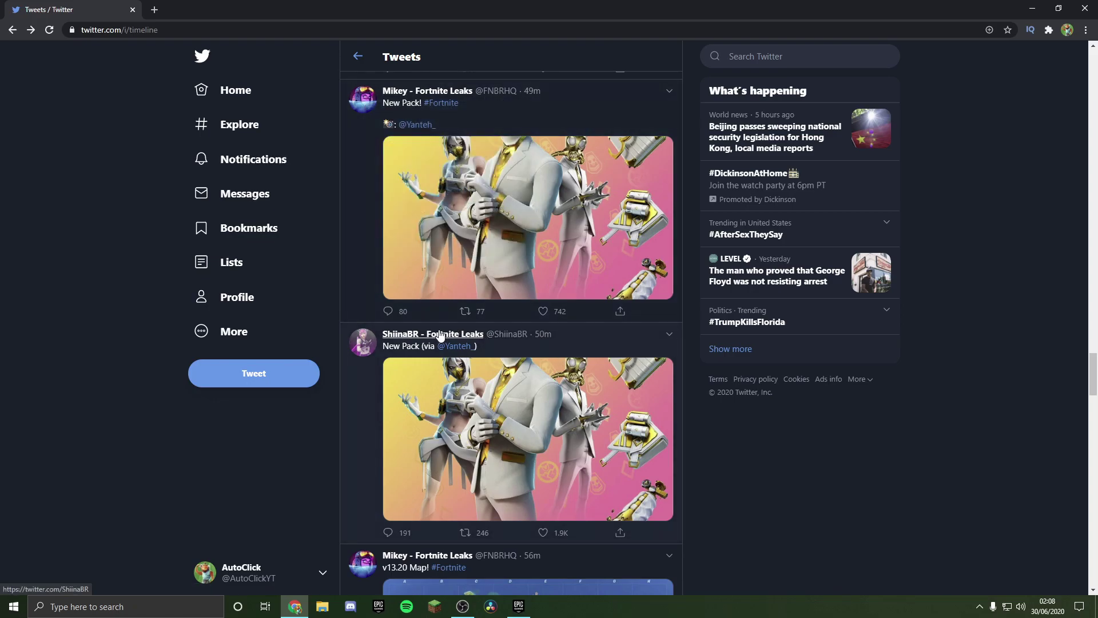
scroll(456, 319, "up", 5)
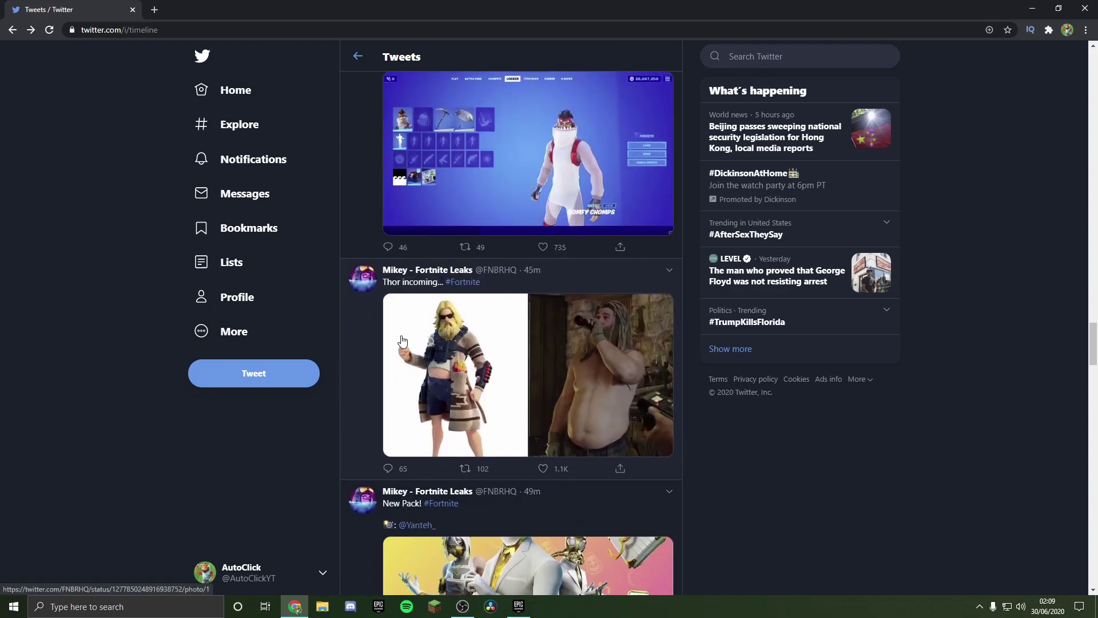
left_click(441, 354)
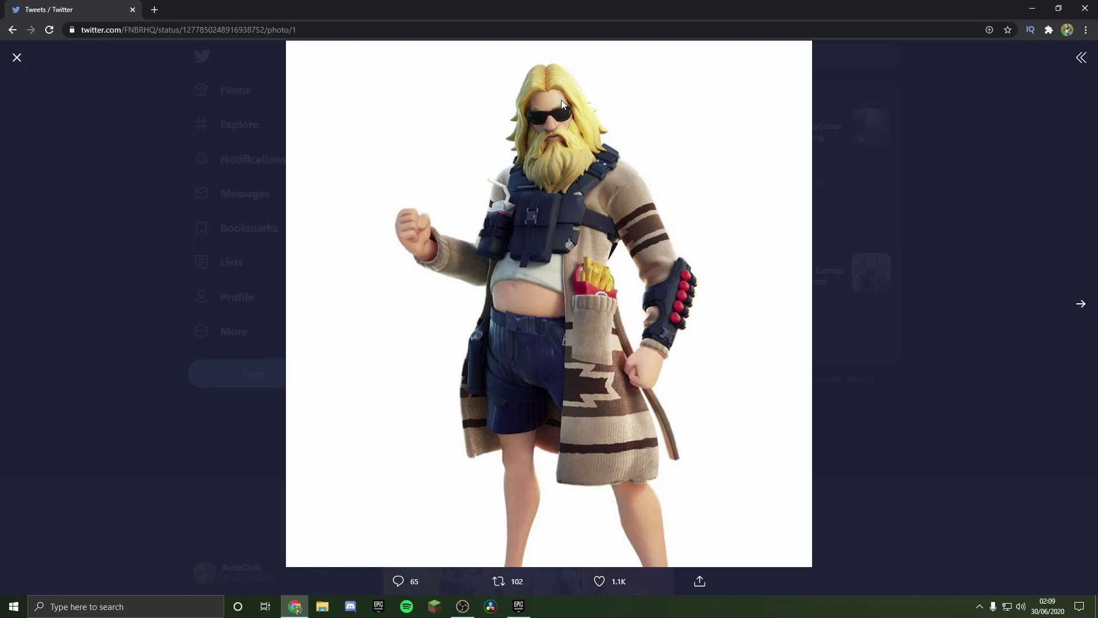
left_click(1080, 305)
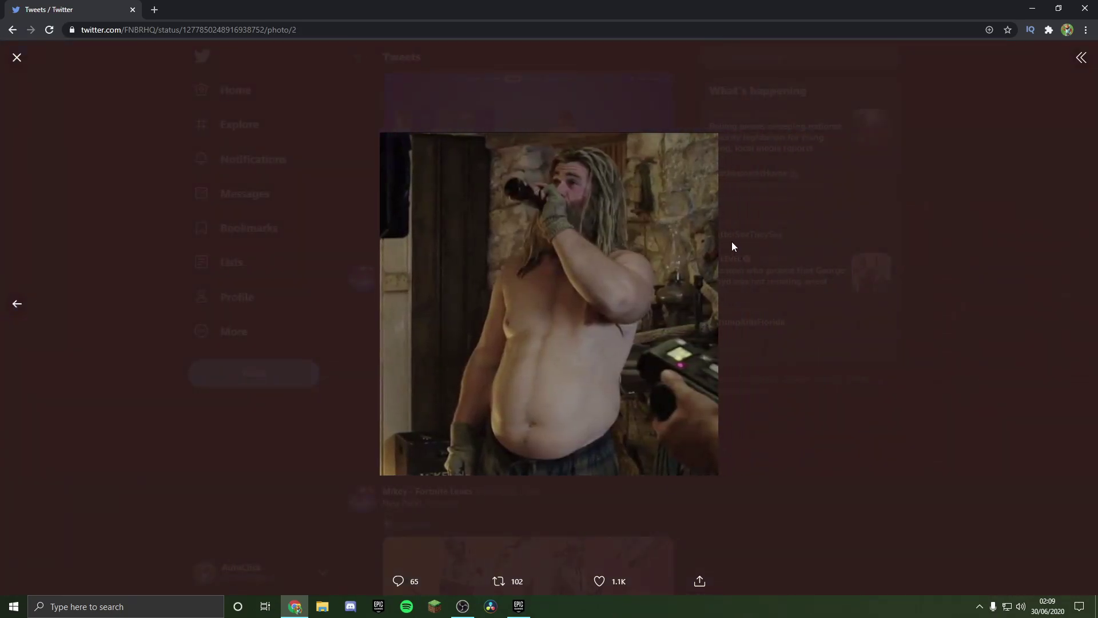
left_click(144, 202)
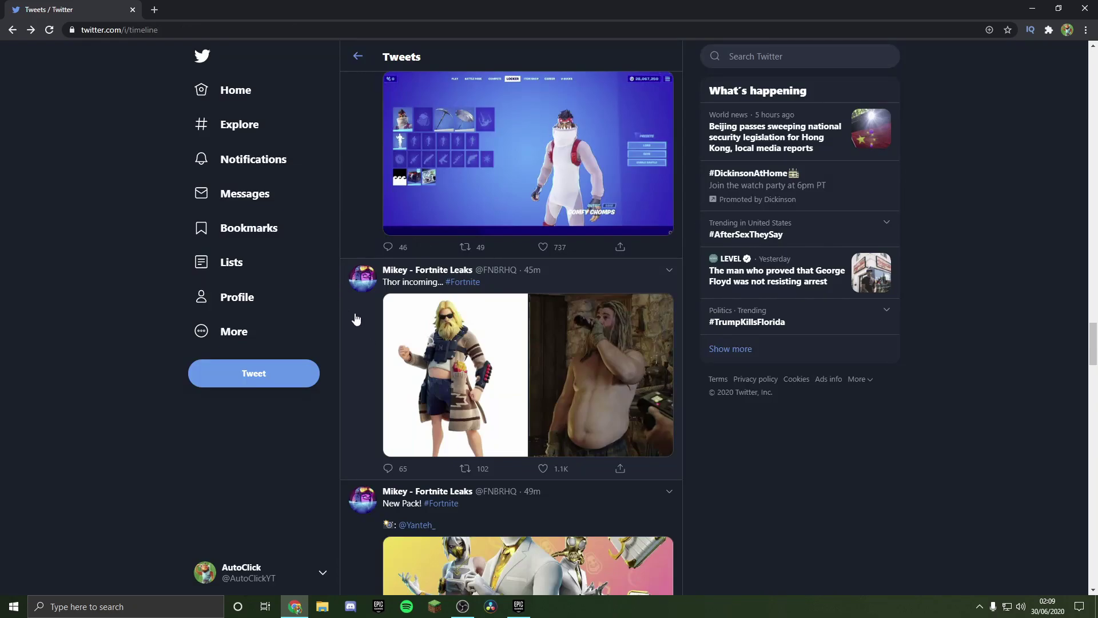
scroll(356, 319, "up", 1)
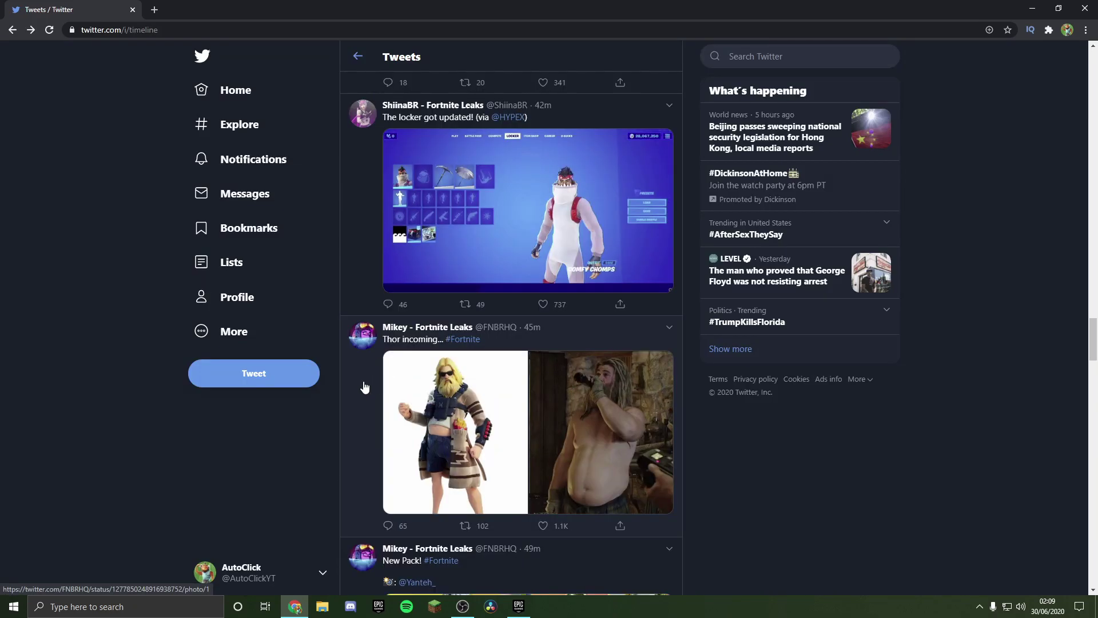
View the updated locker screenshot and page through the New Skins cowgirl photos.
left_click(404, 283)
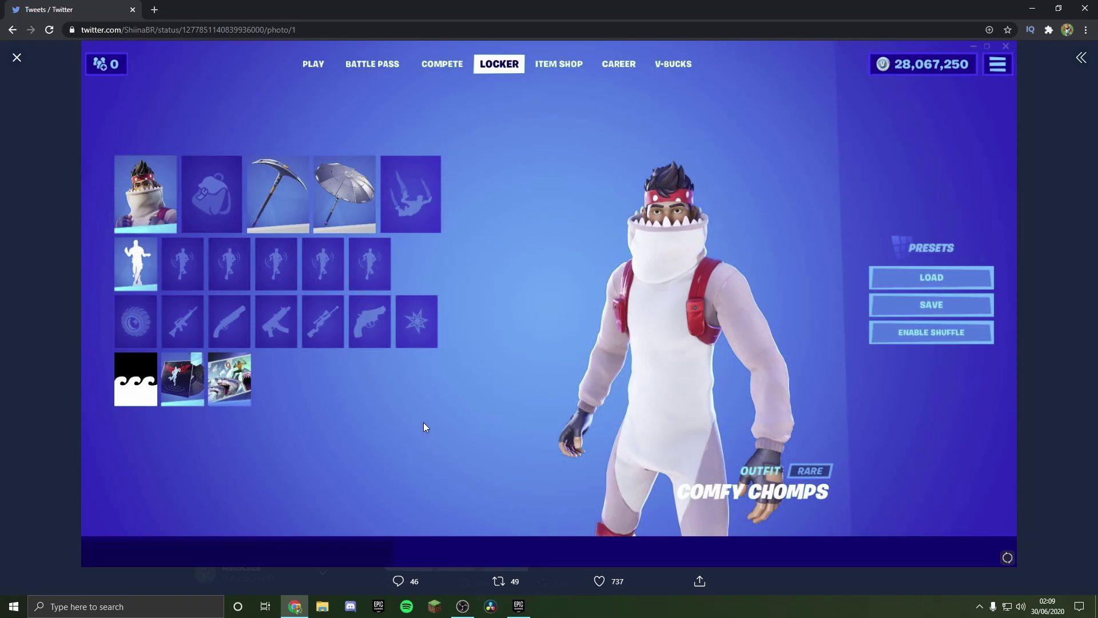
left_click(157, 320)
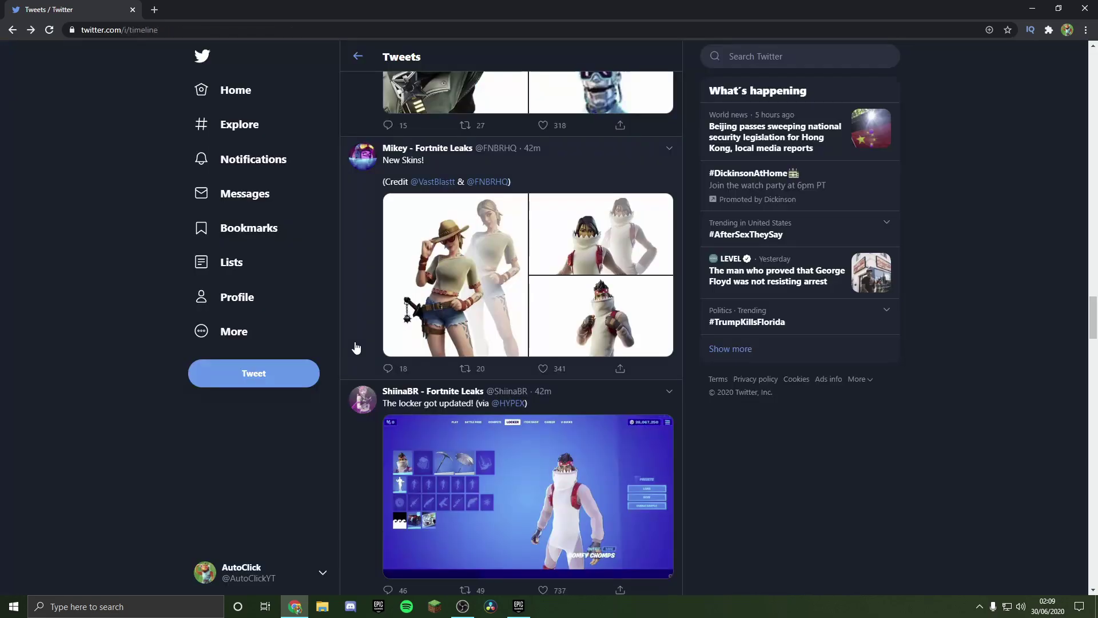
left_click(408, 261)
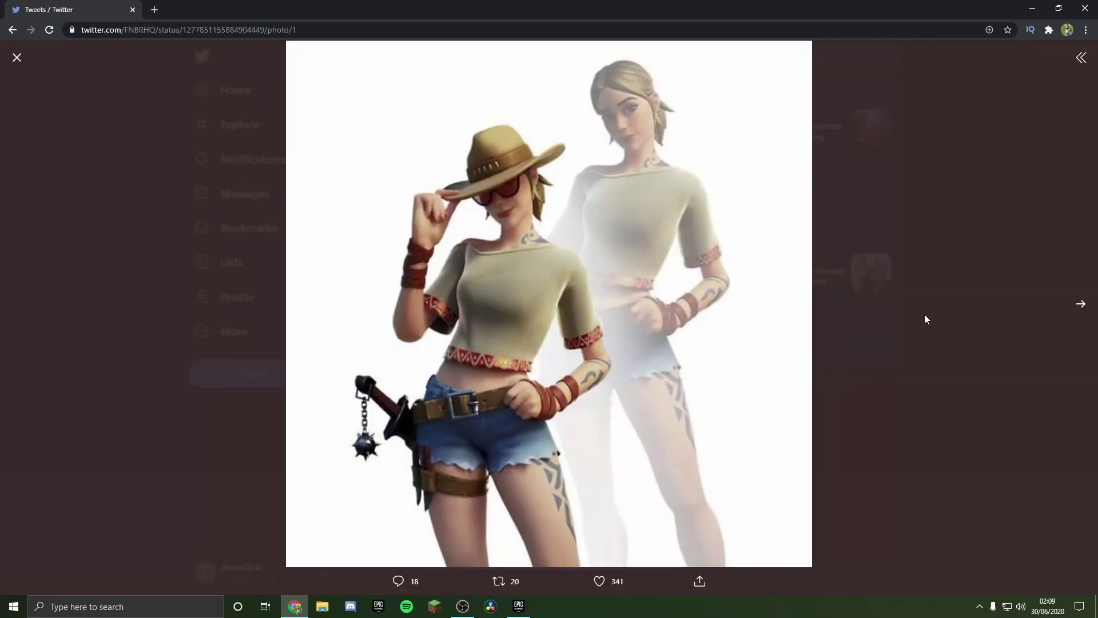
left_click(1080, 306)
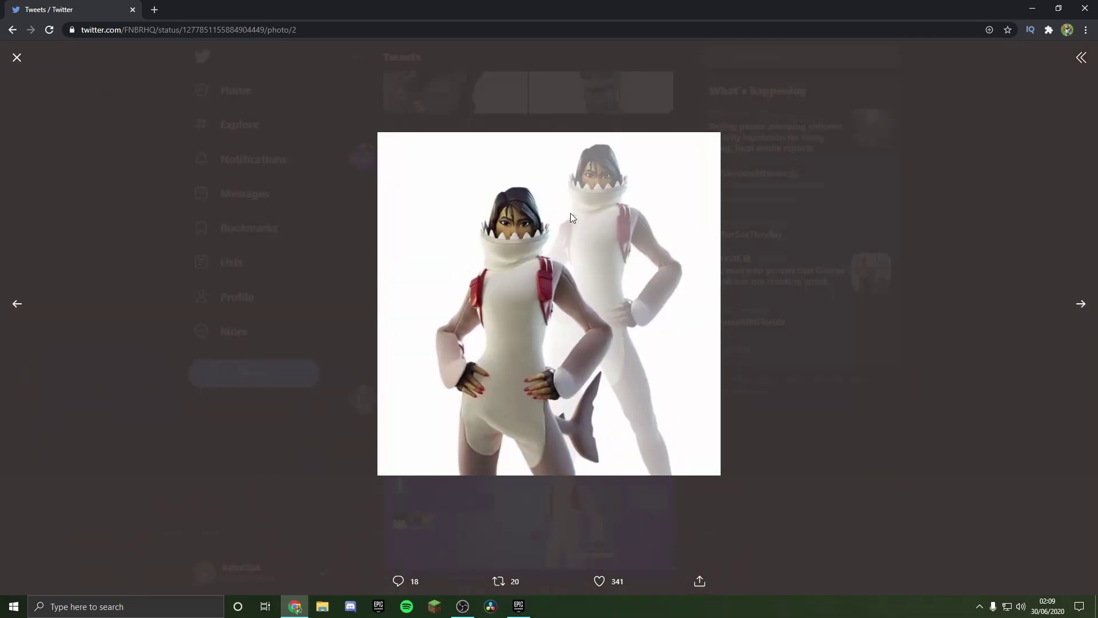
left_click(1080, 303)
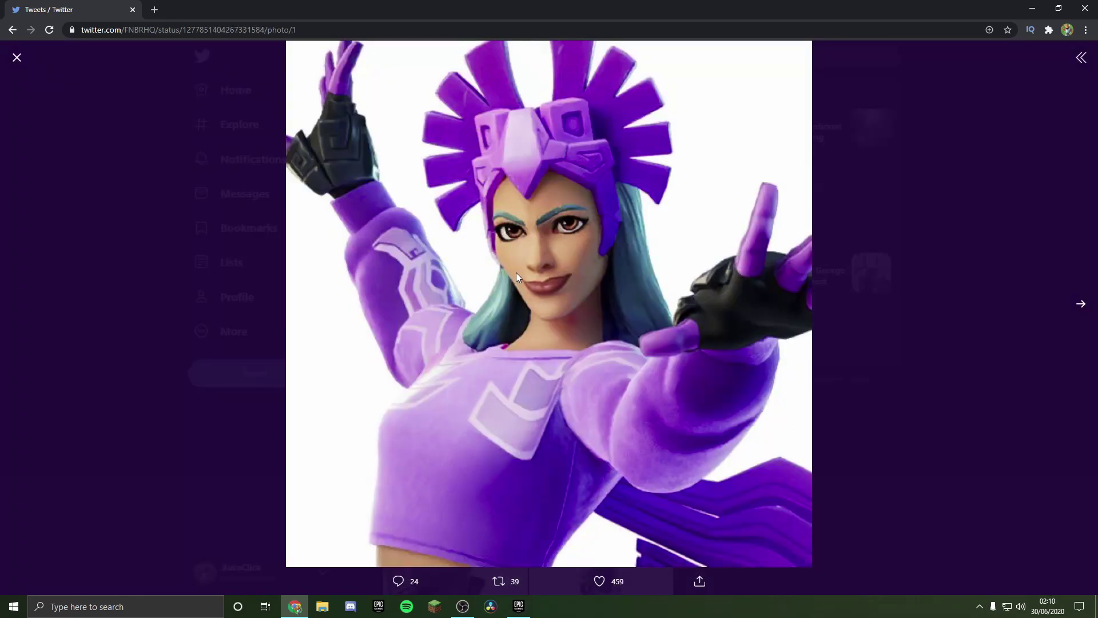
left_click(1077, 305)
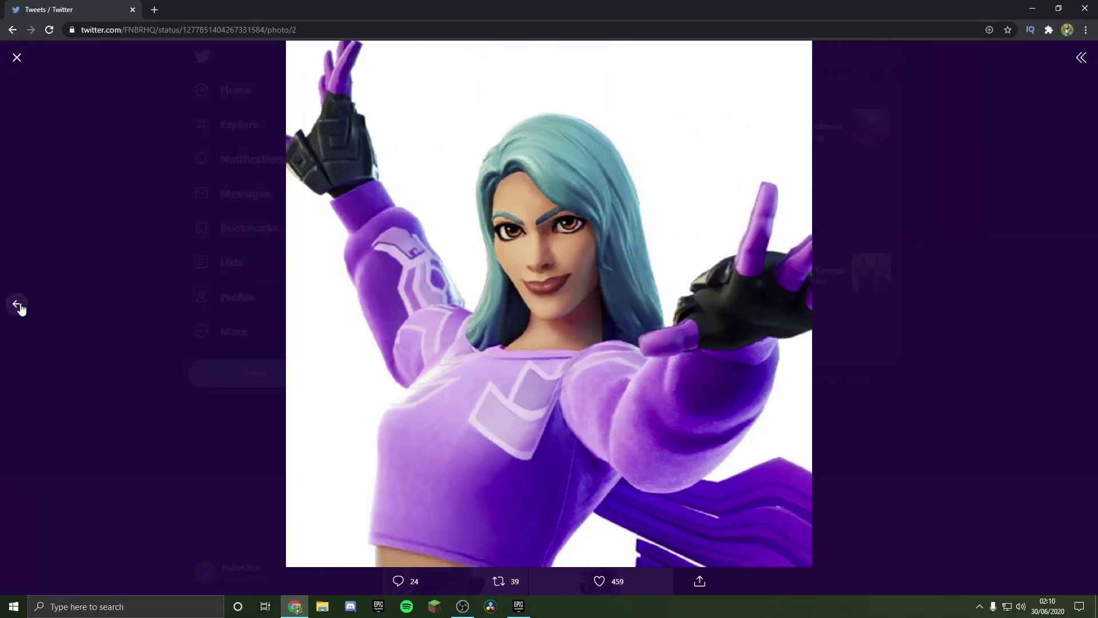
left_click(19, 305)
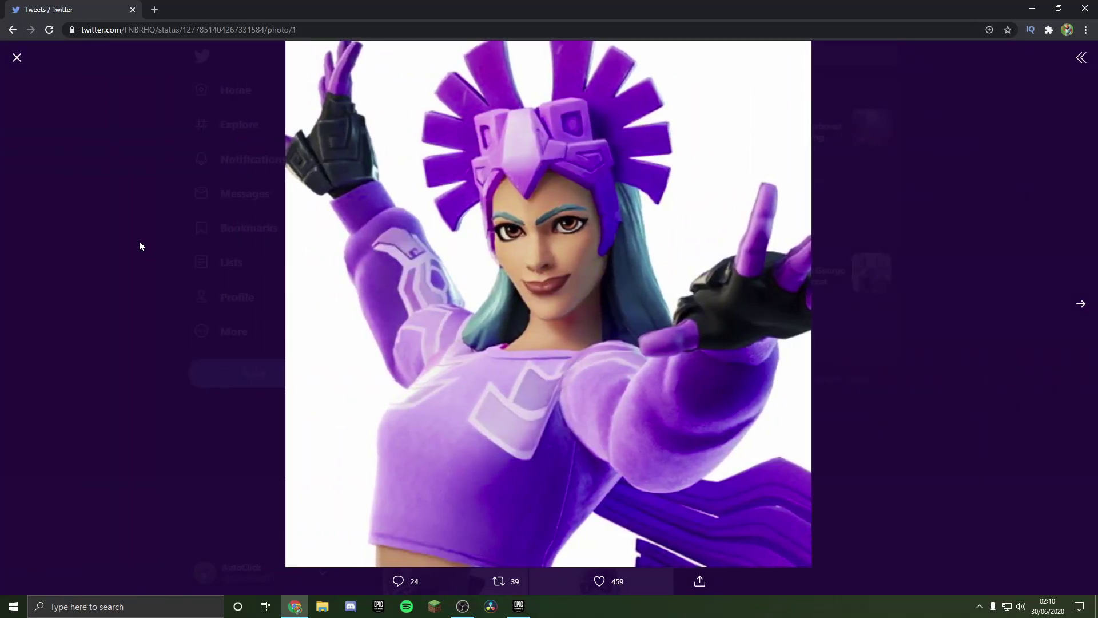
left_click(140, 241)
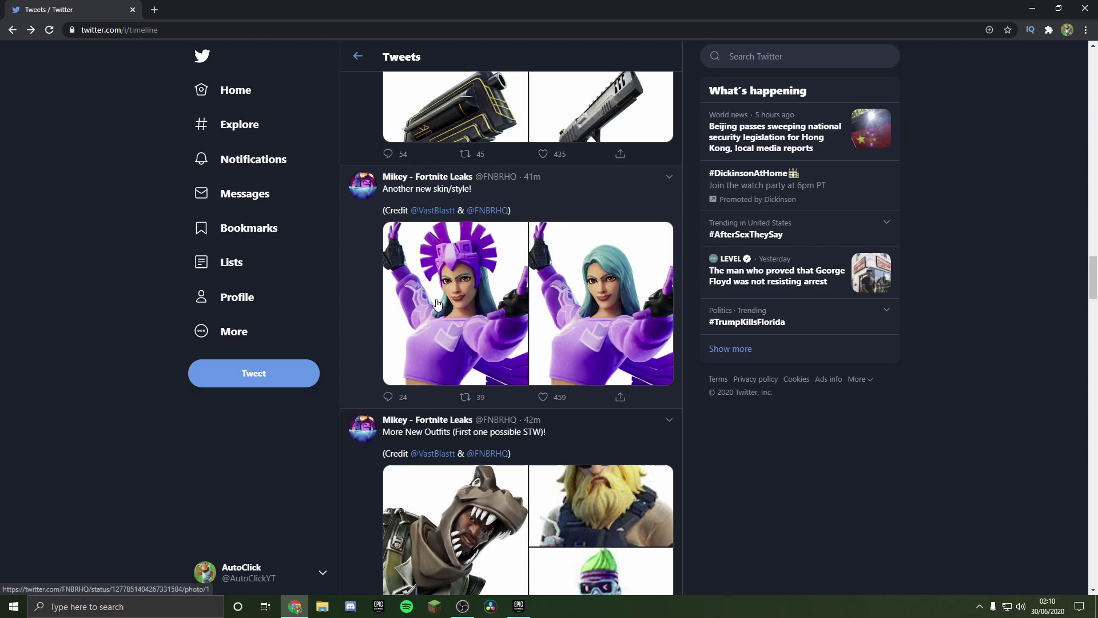
scroll(439, 303, "up", 1)
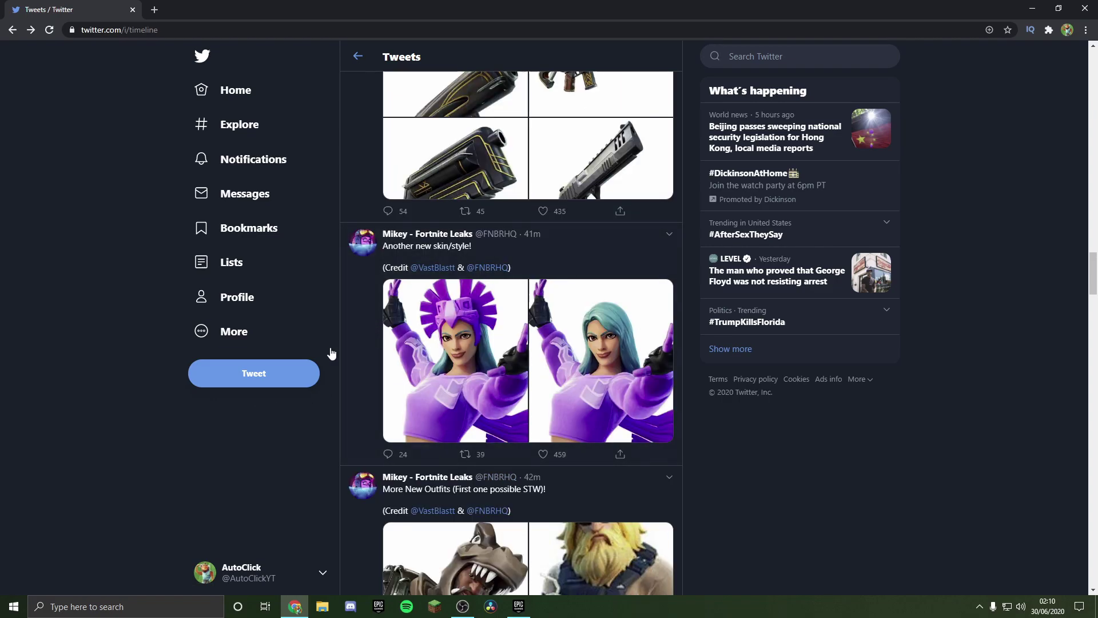
scroll(326, 354, "down", 5)
Browse the masked, armored and leafy skin photos, then the Pickaxe Bundle's first two images.
left_click(419, 254)
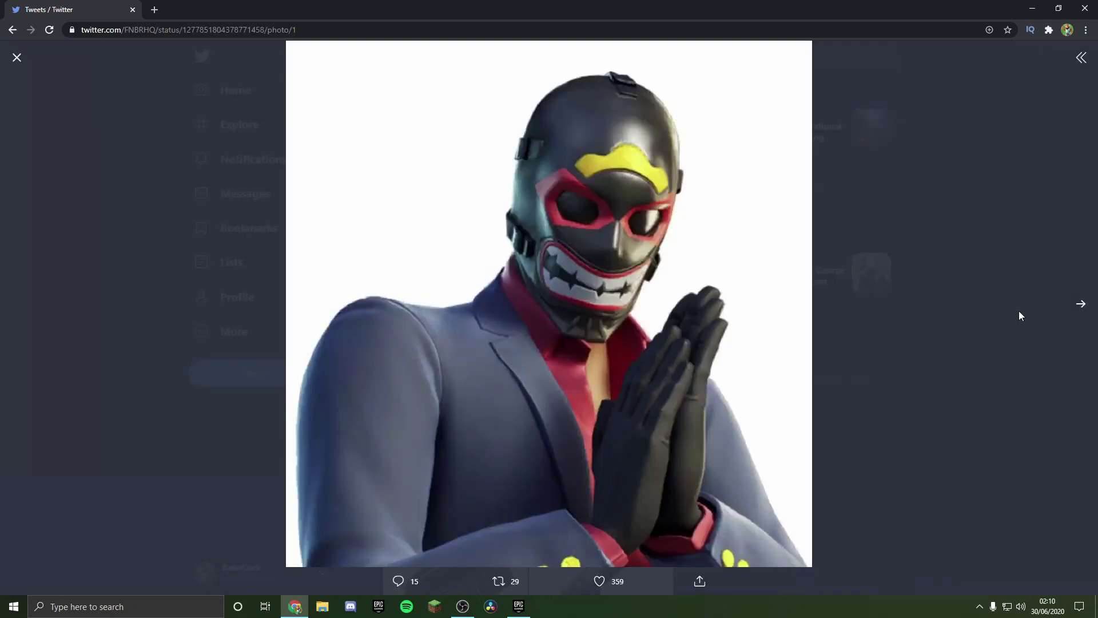
left_click(1082, 306)
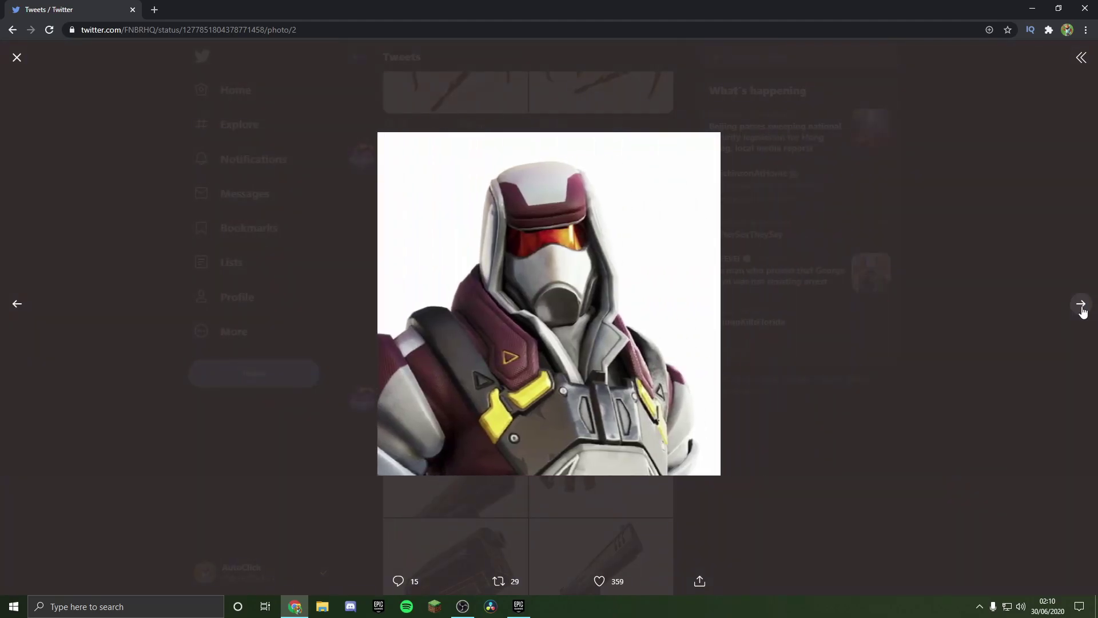
left_click(1081, 307)
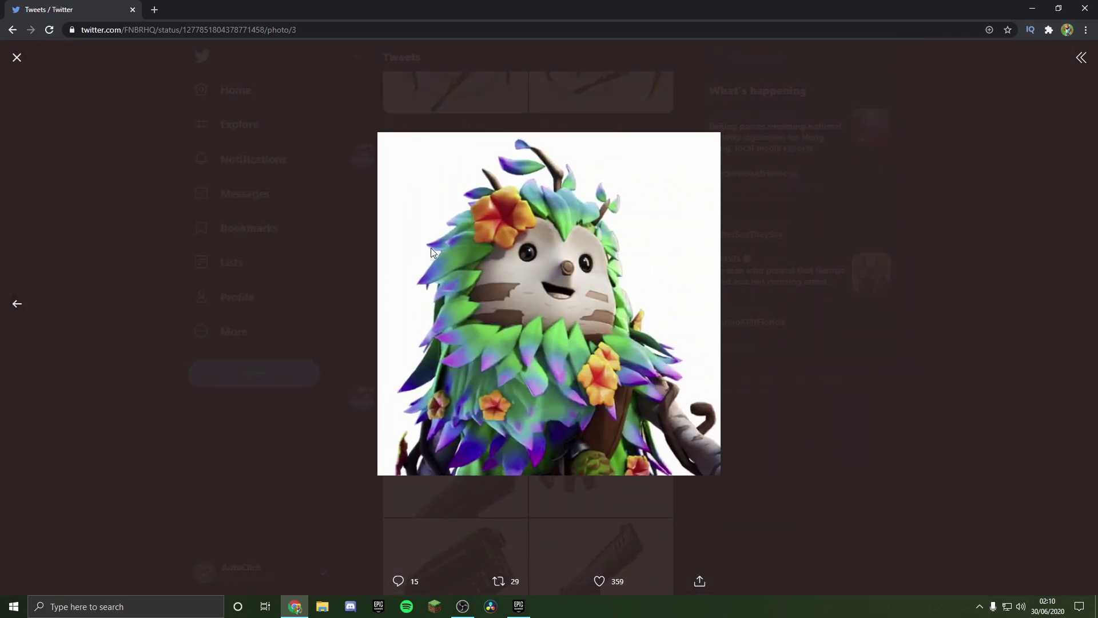
left_click(196, 250)
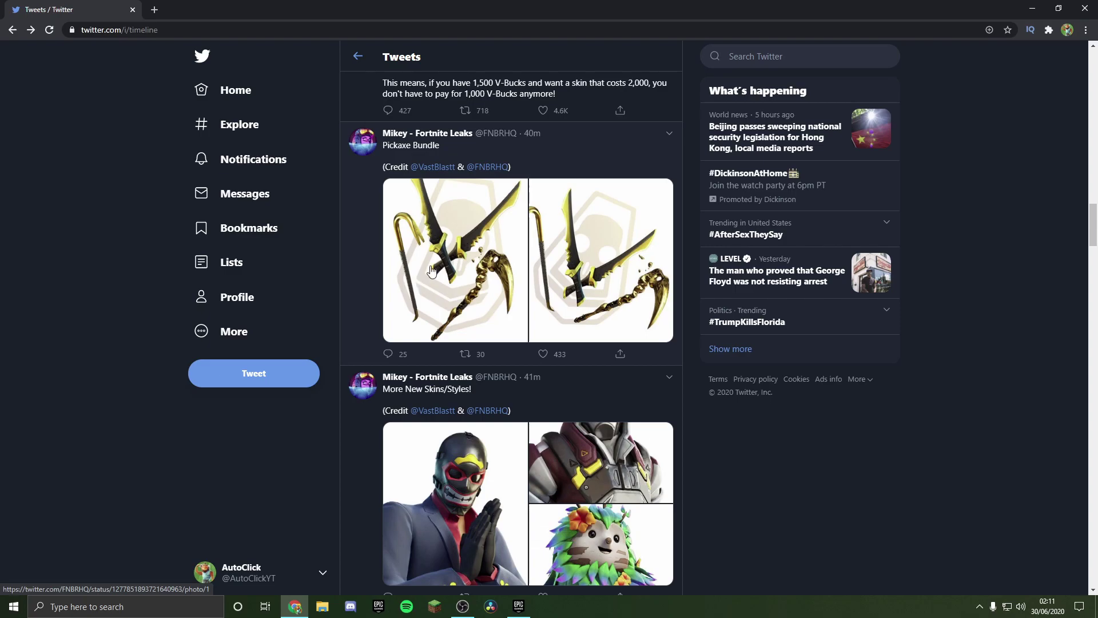
left_click(432, 271)
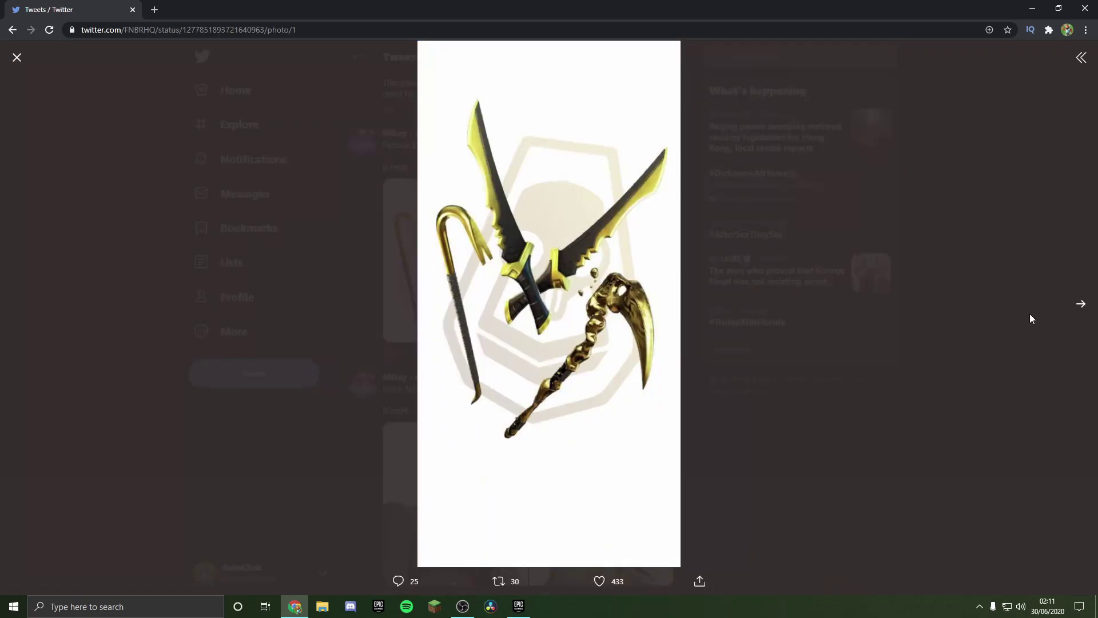
left_click(1079, 304)
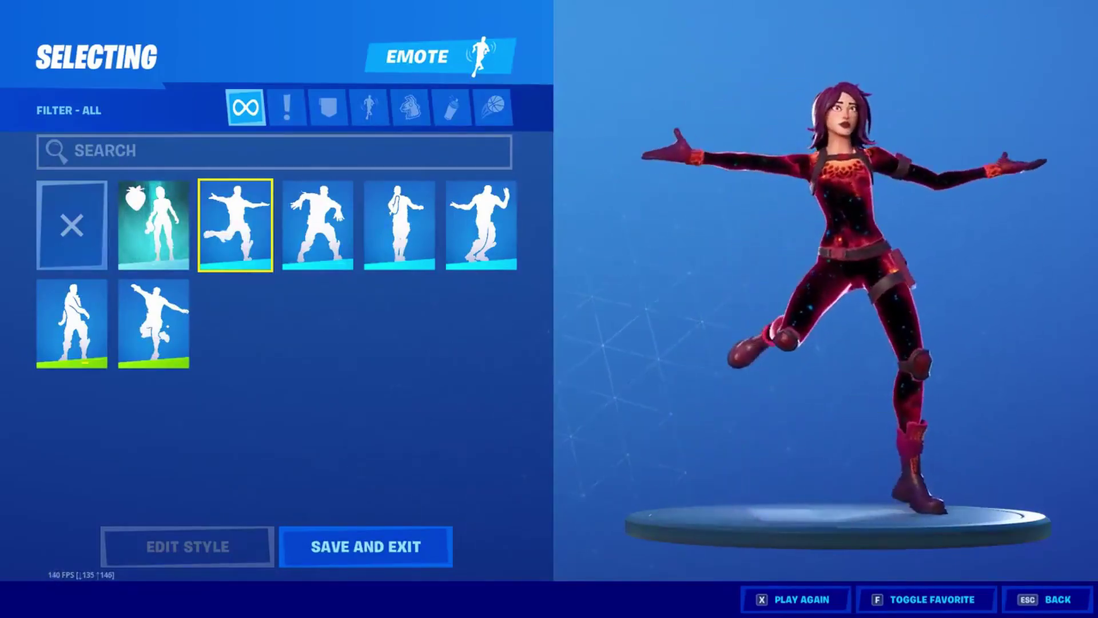
Step through three consecutive emotes on the locker character, then preview another emote tile.
key("Right")
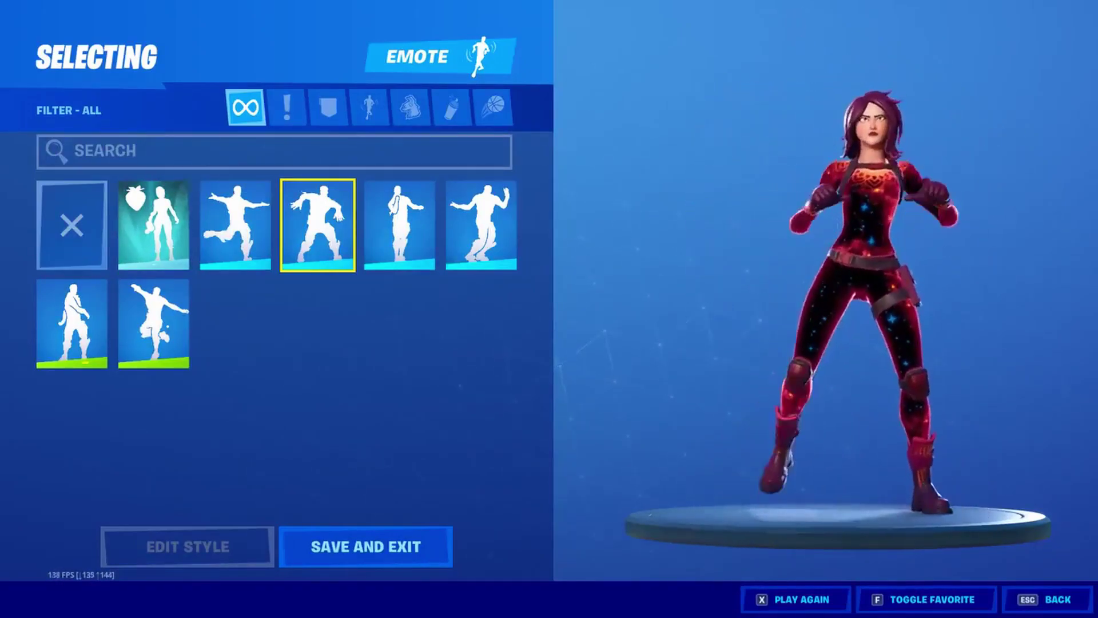
key("Right")
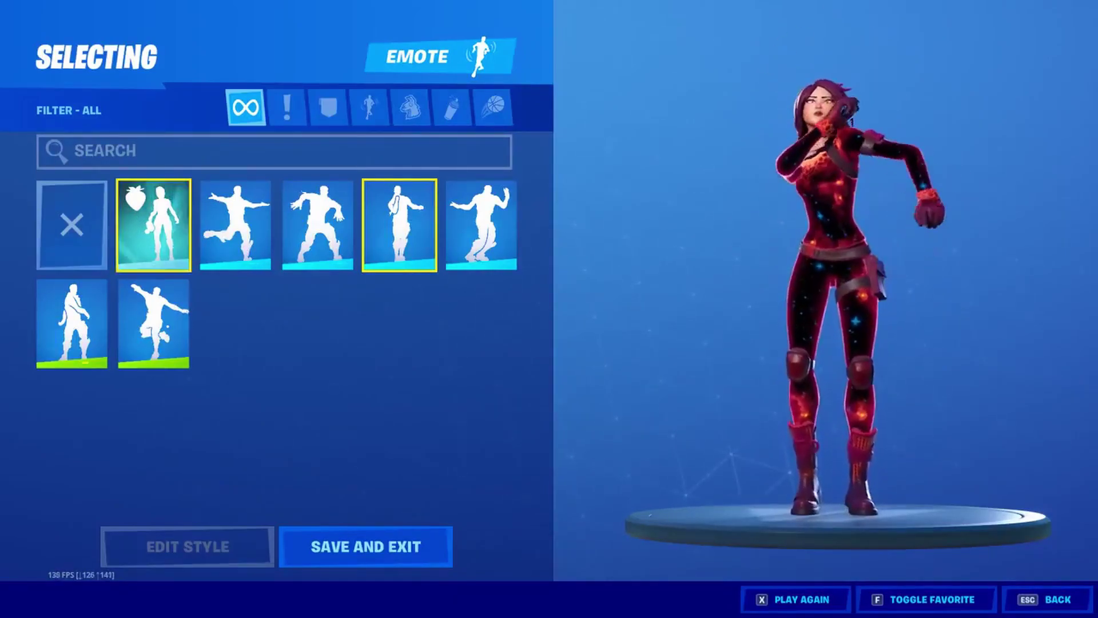
key("Right")
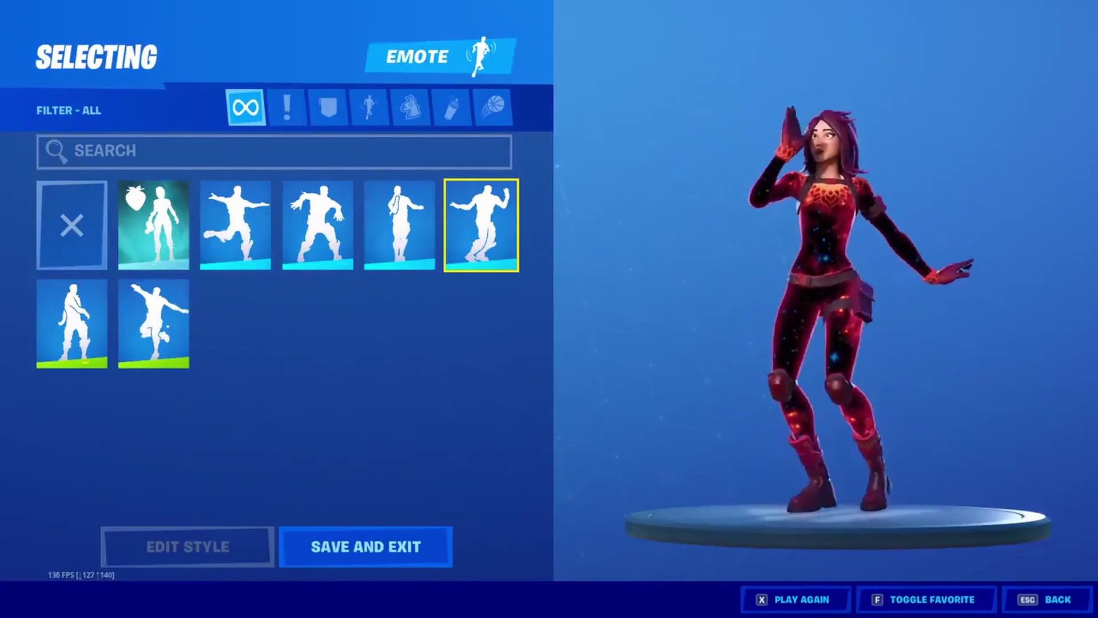
left_click(71, 323)
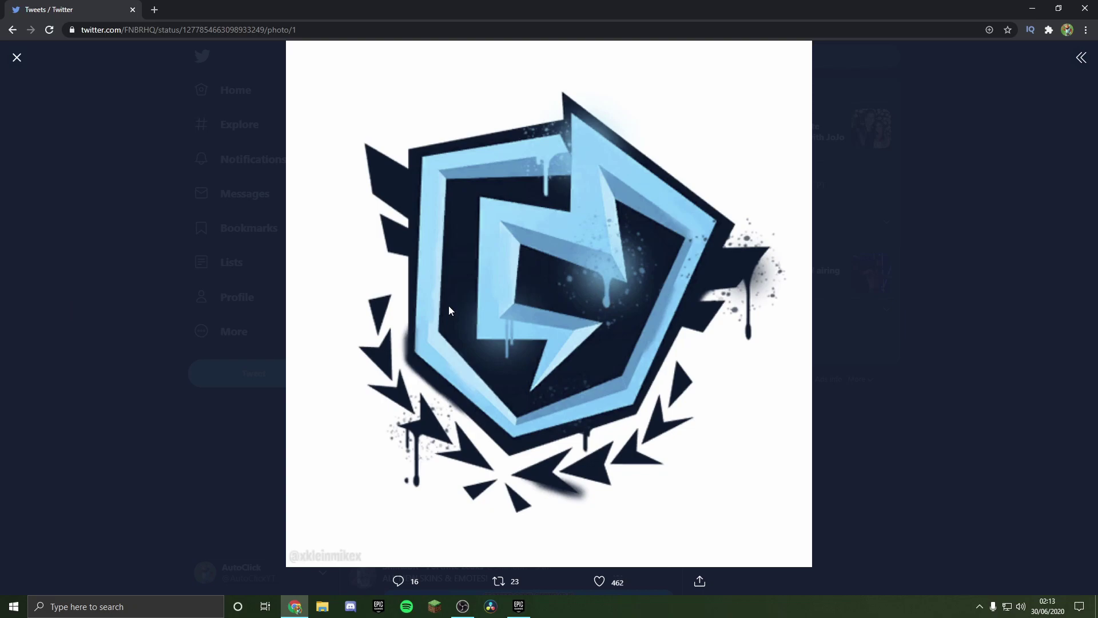
Close the full-size spray emblem image to get back to the timeline.
left_click(107, 202)
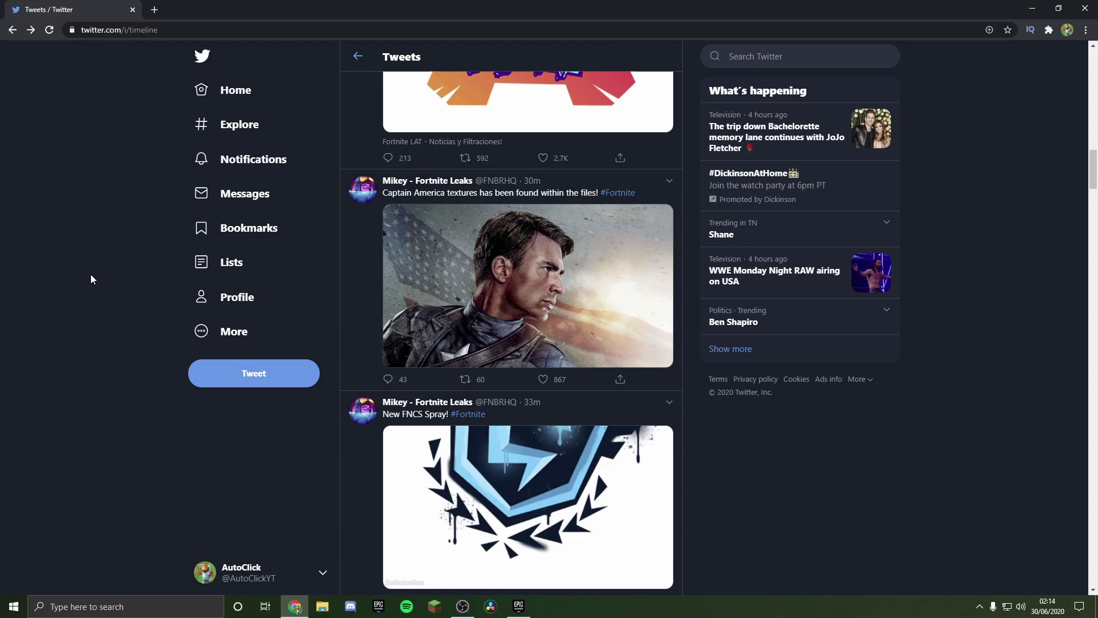
scroll(96, 264, "up", 4)
scroll(152, 278, "up", 4)
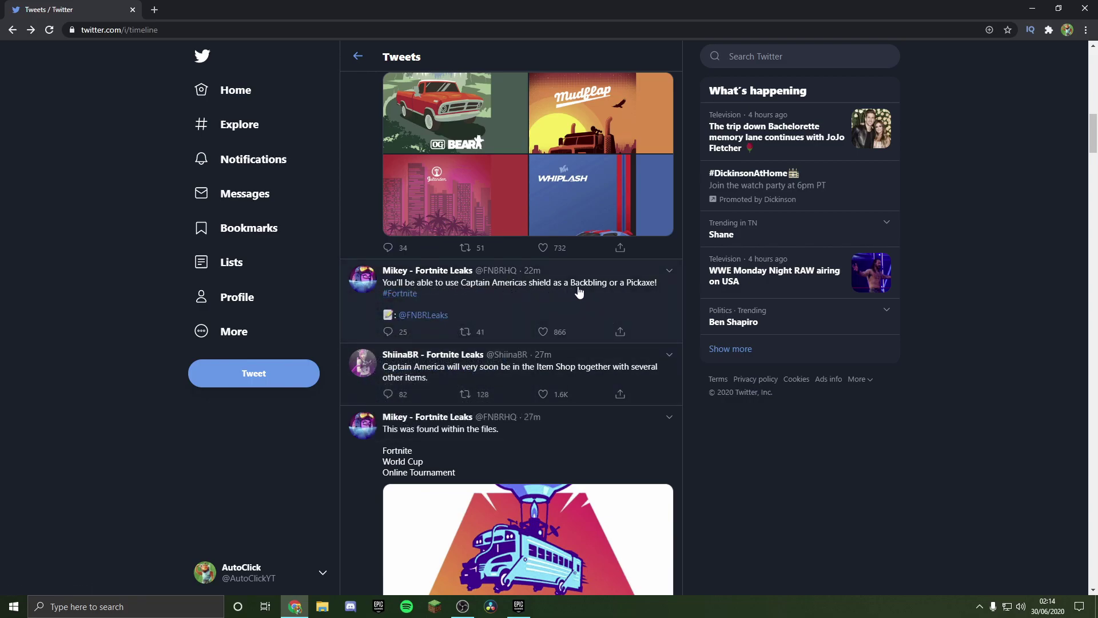
scroll(644, 292, "up", 3)
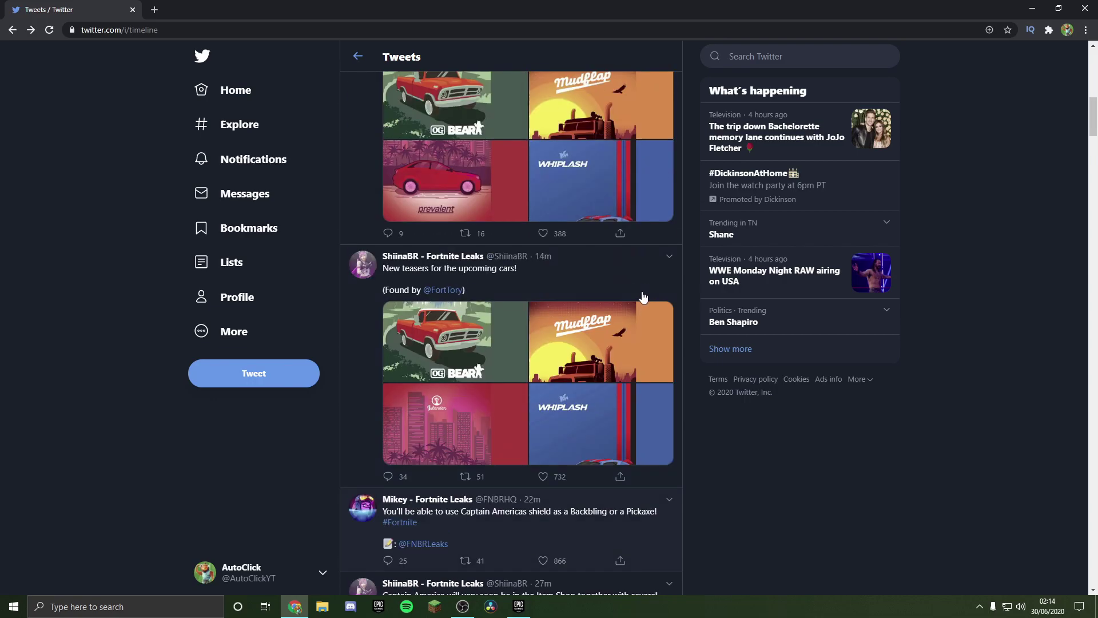
scroll(600, 308, "down", 3)
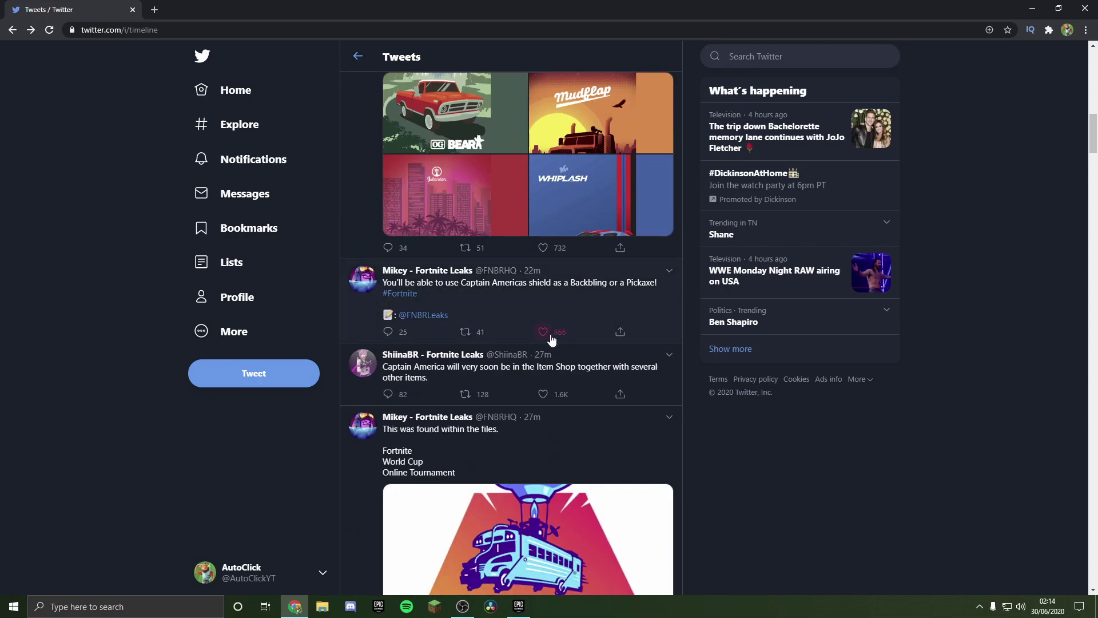
scroll(430, 360, "up", 1)
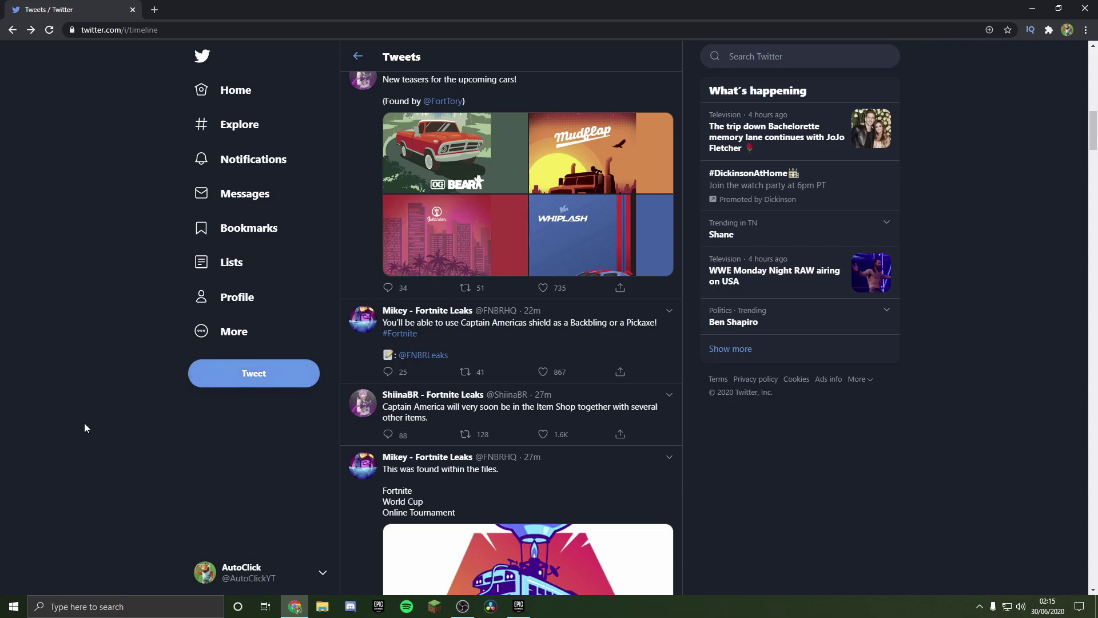
scroll(84, 423, "down", 10)
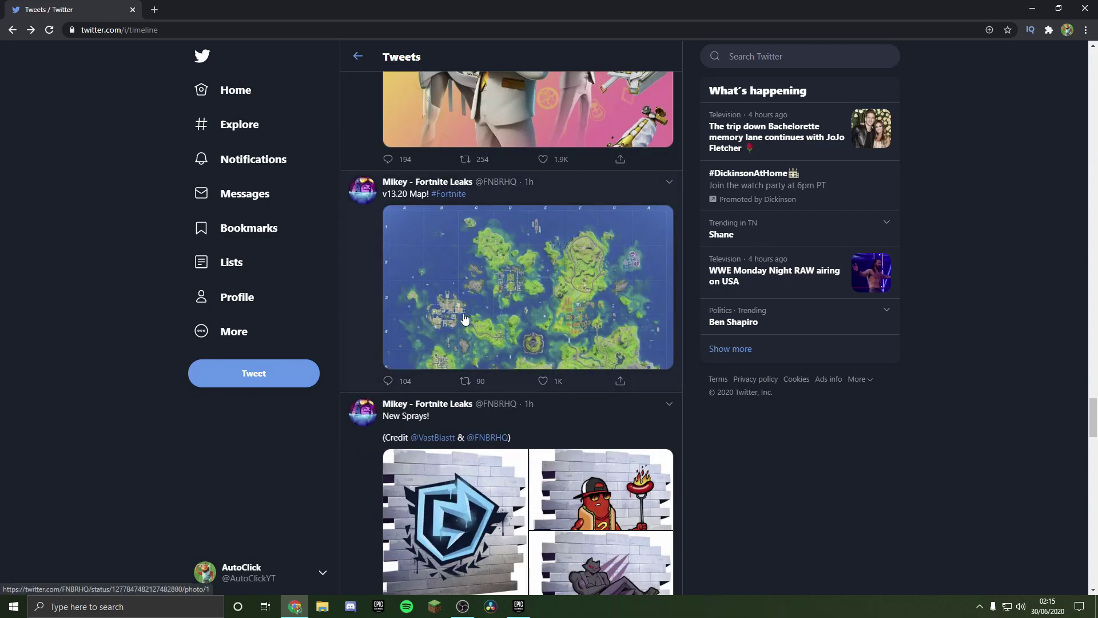
left_click(468, 319)
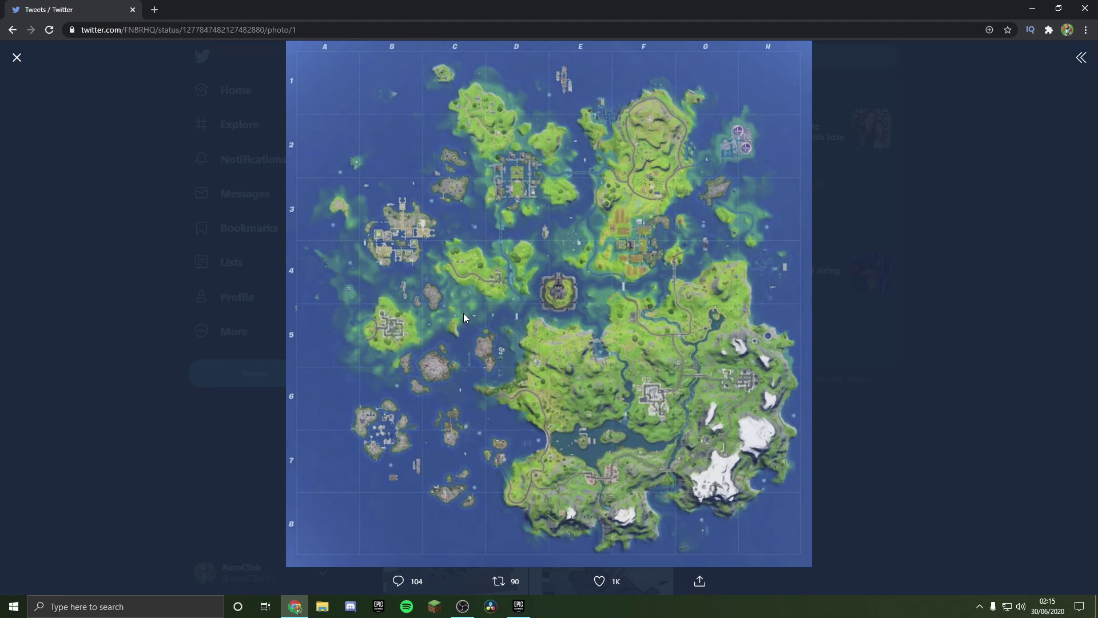
key("Escape")
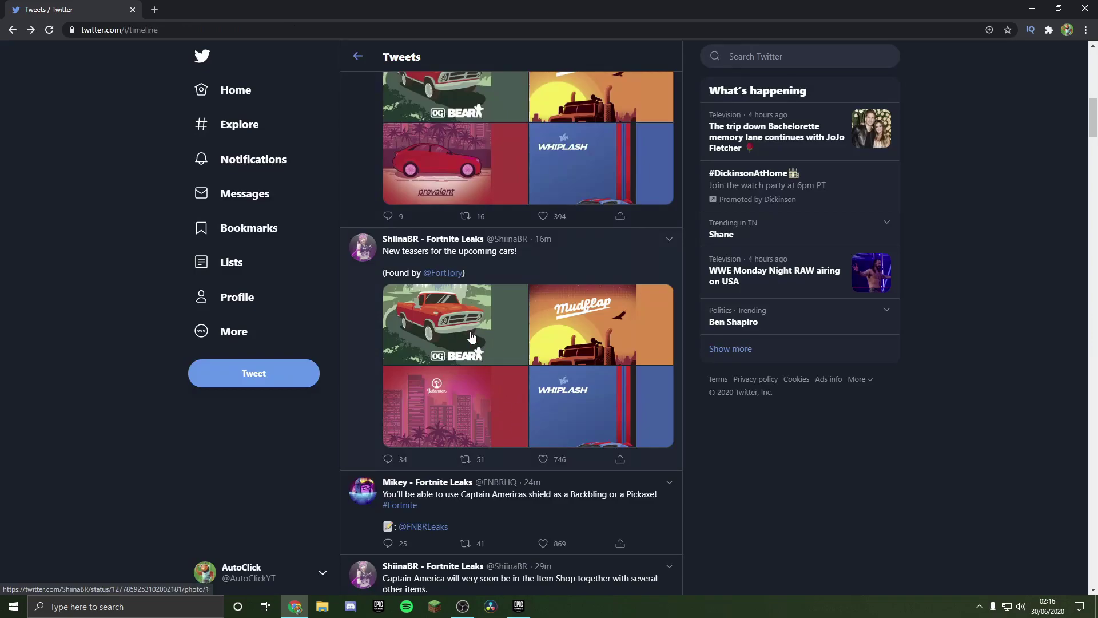
Page from the pickup truck teaser through Mudflap and the red car to Whiplash.
left_click(470, 336)
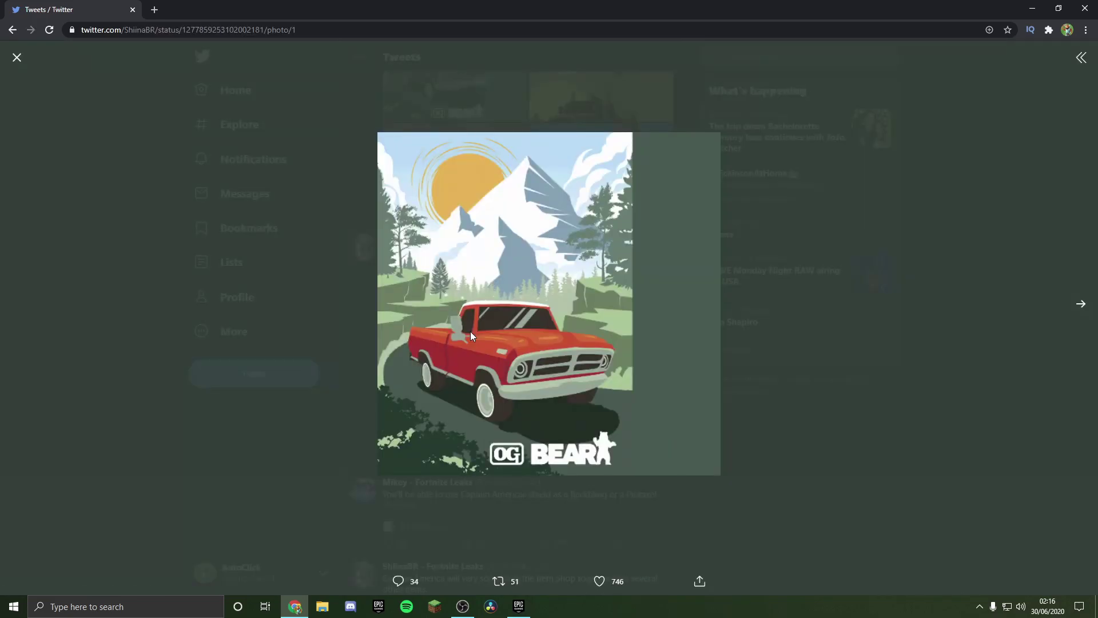
left_click(1079, 304)
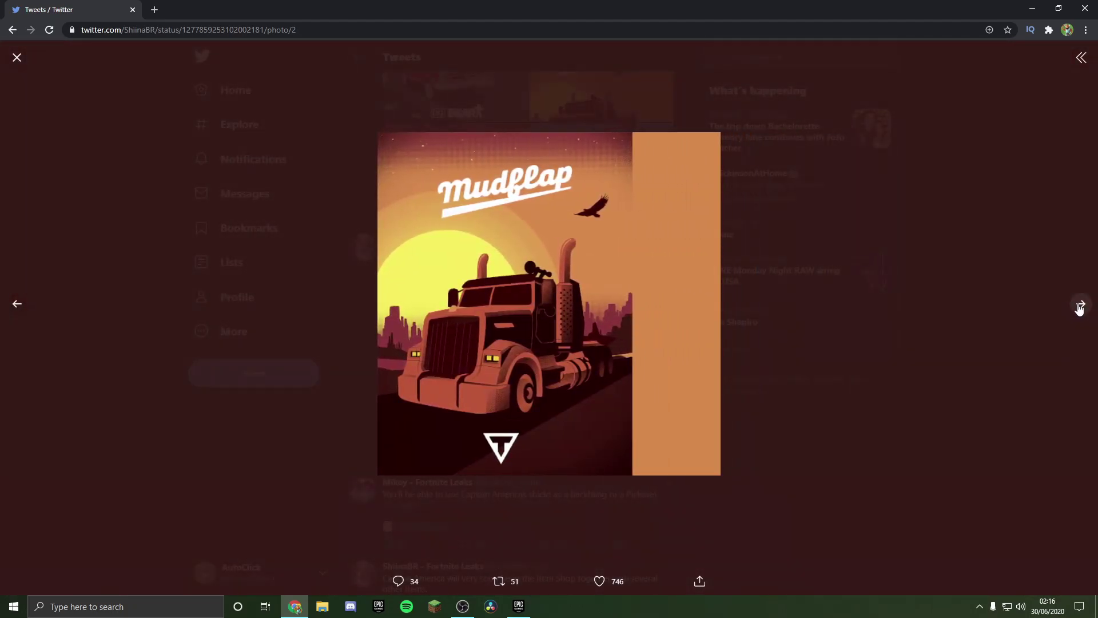
left_click(1079, 305)
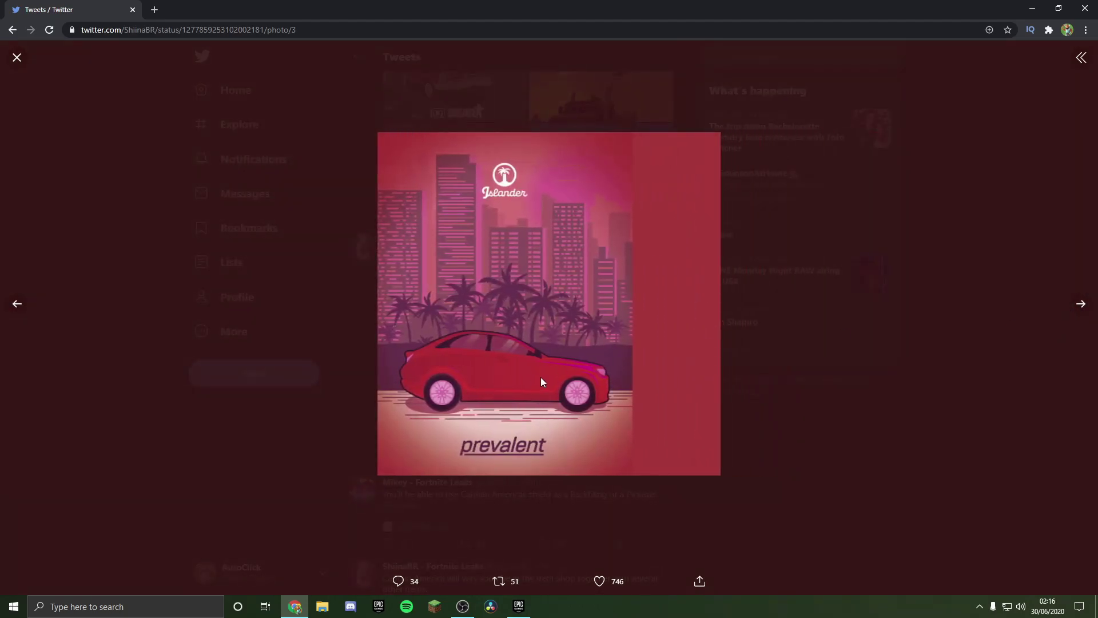
left_click(1079, 303)
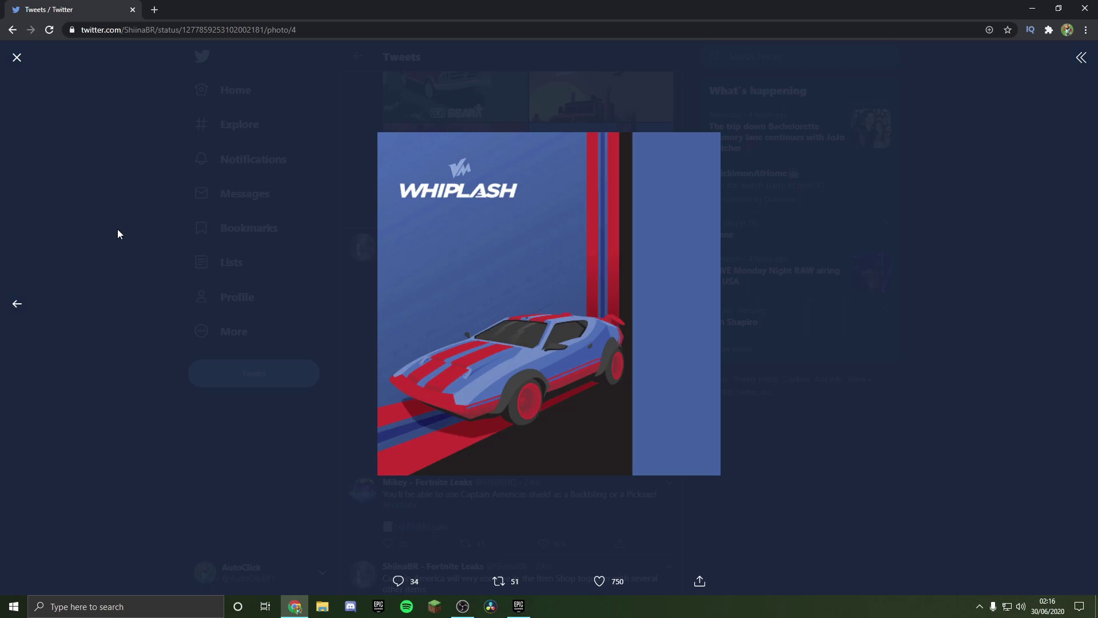
Close the full-size car teaser photos to get back to the timeline.
left_click(117, 229)
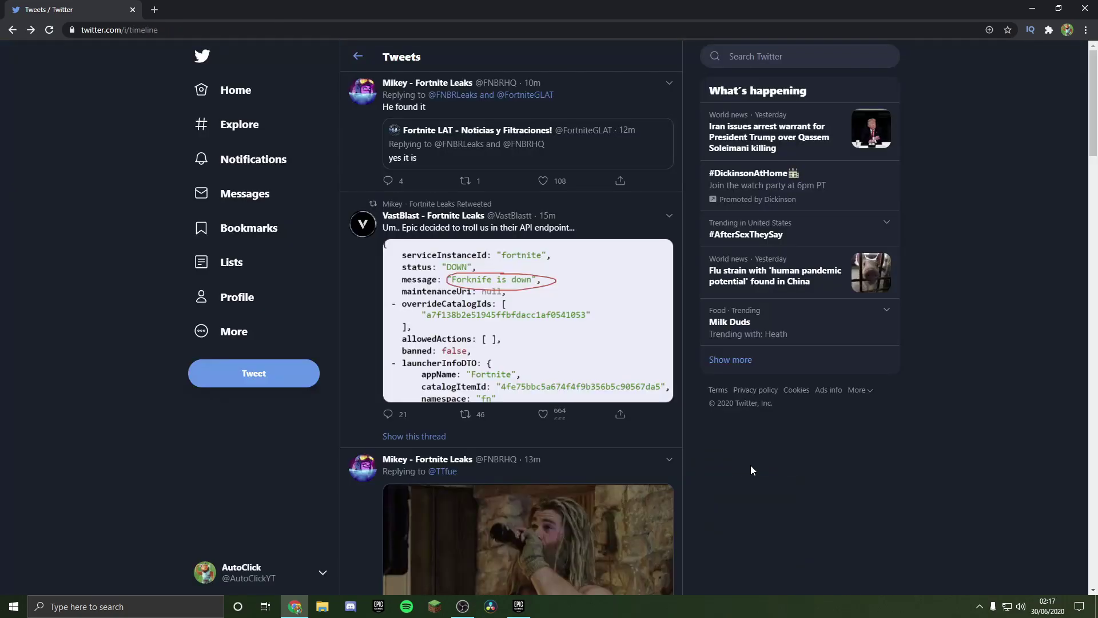